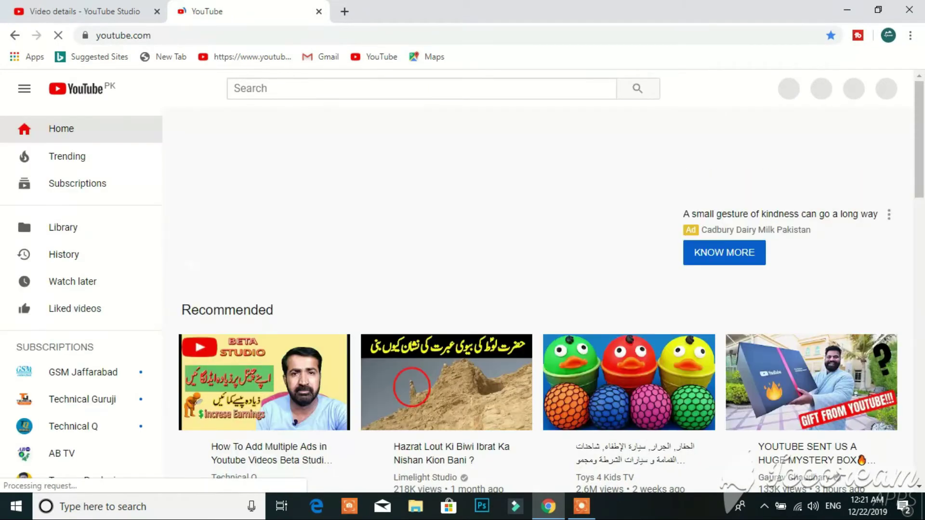
Step: Search YouTube for "ncp cars in pakistan" and look through the titles of the resulting videos
left_click(288, 85)
type("ncp")
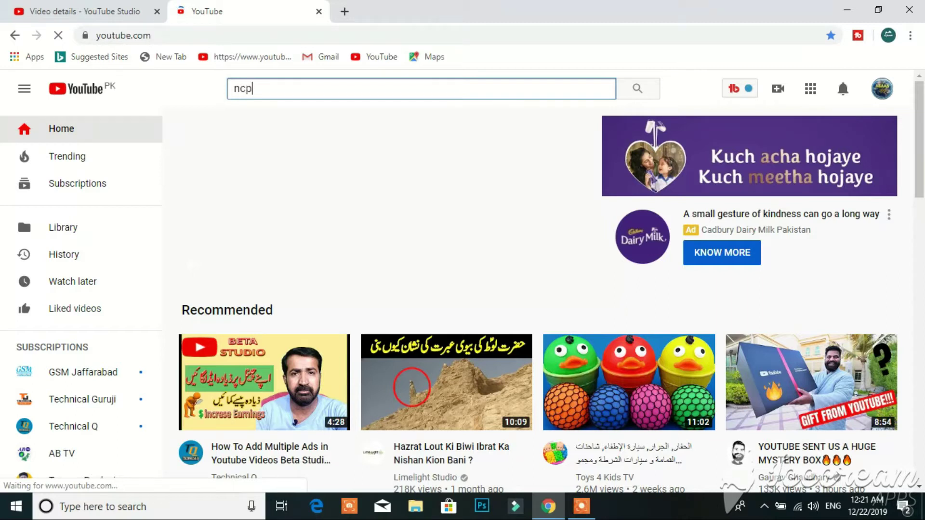
type(" c")
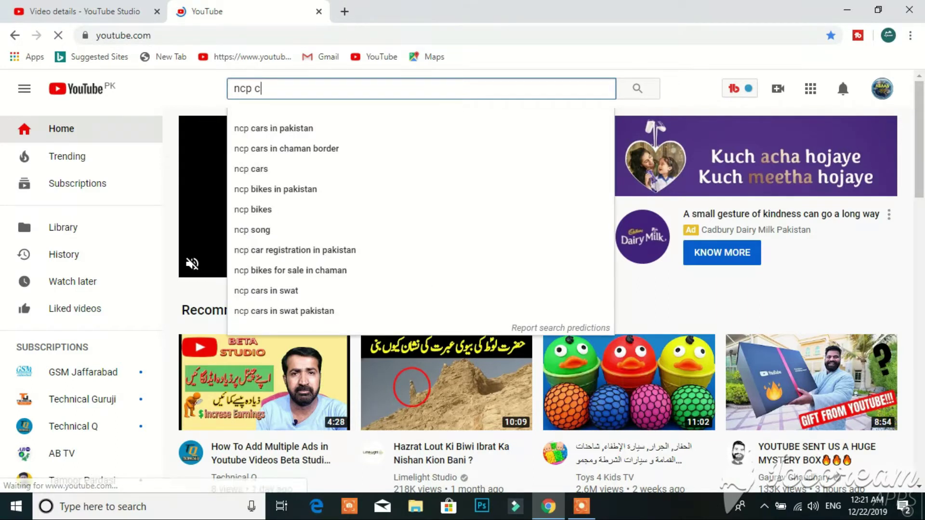
type("ars")
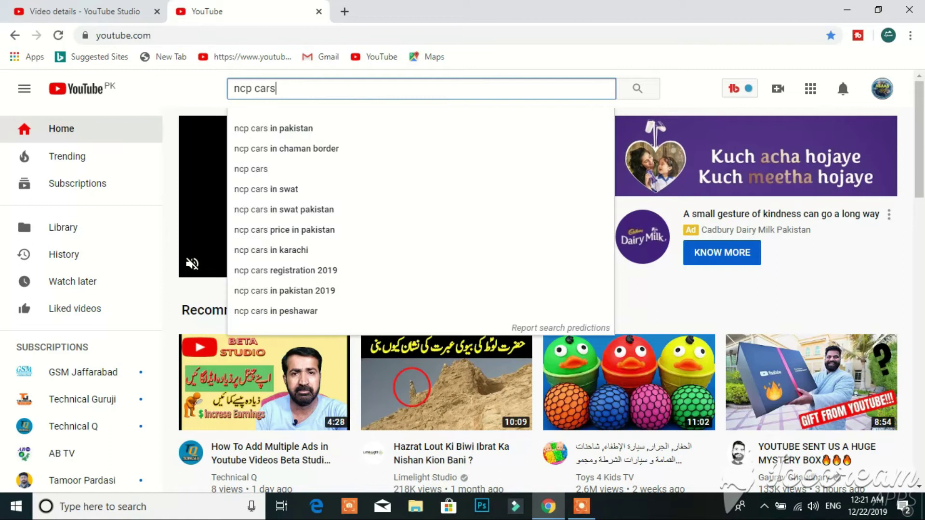
left_click(331, 128)
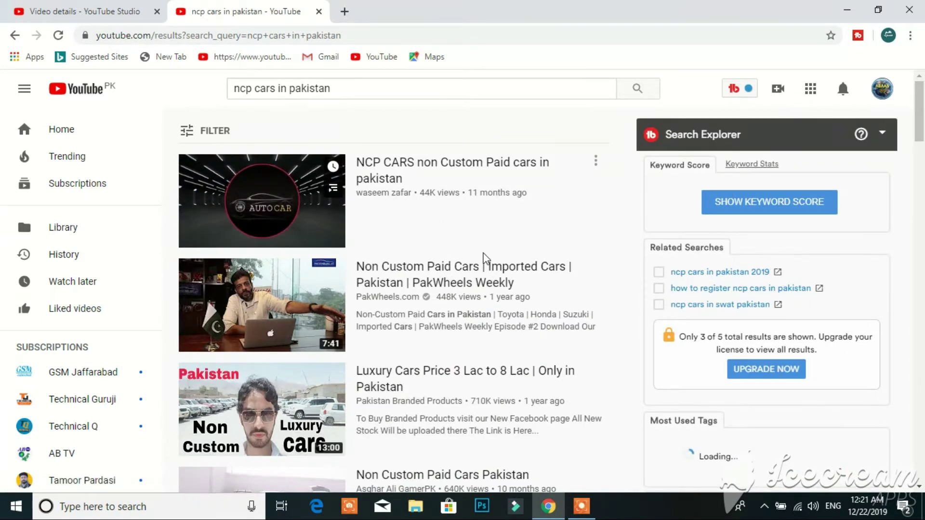
left_click_drag(920, 137, 922, 217)
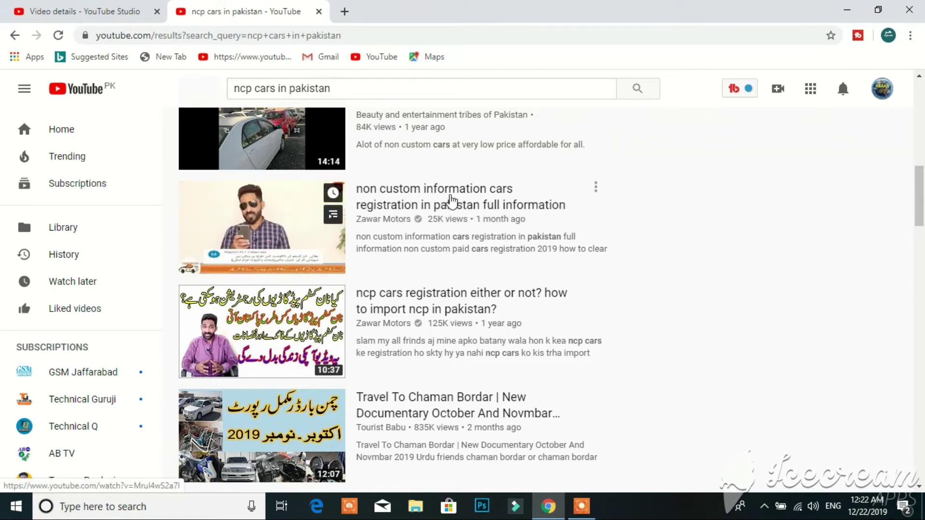
left_click_drag(921, 195, 923, 109)
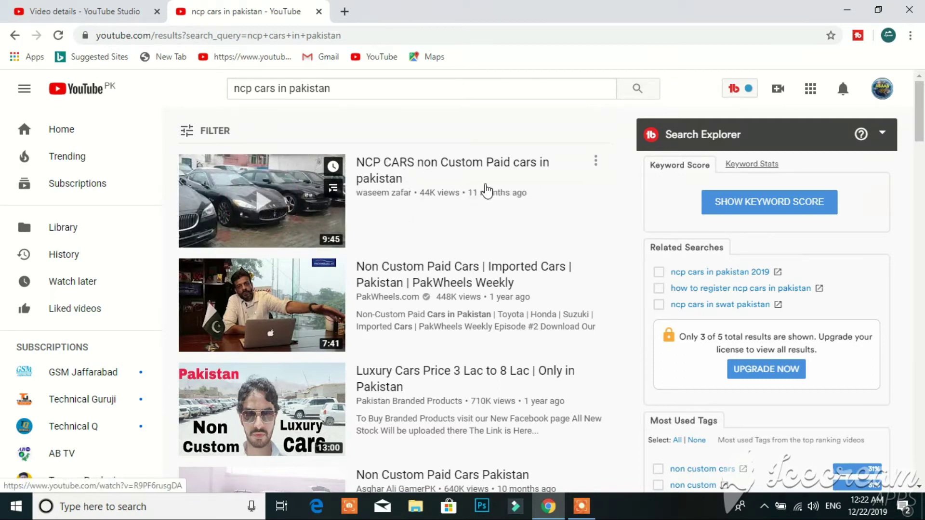
Step: In YouTube Studio, widen the spacing between the hashtags #Ncp, #ChamanBrodar and #traveling at the end of the video description
left_click(99, 14)
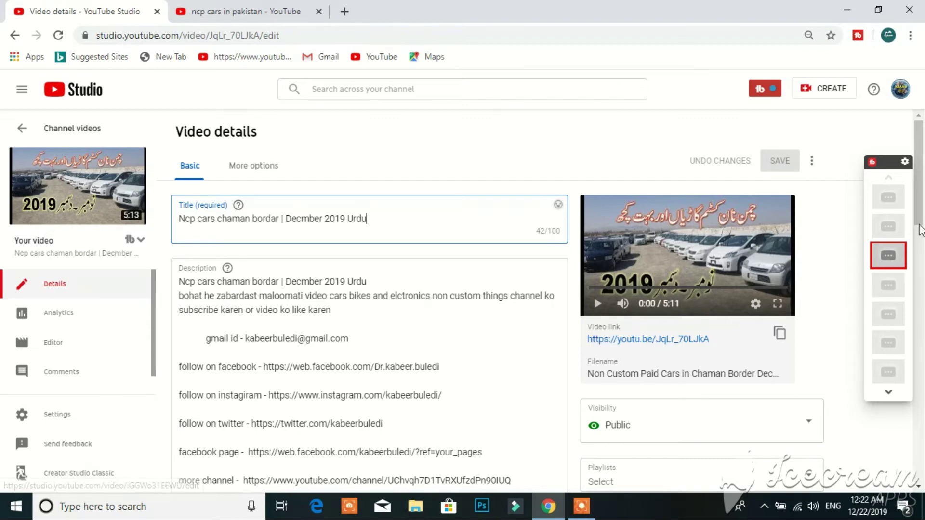
scroll(918, 208, "down", 3)
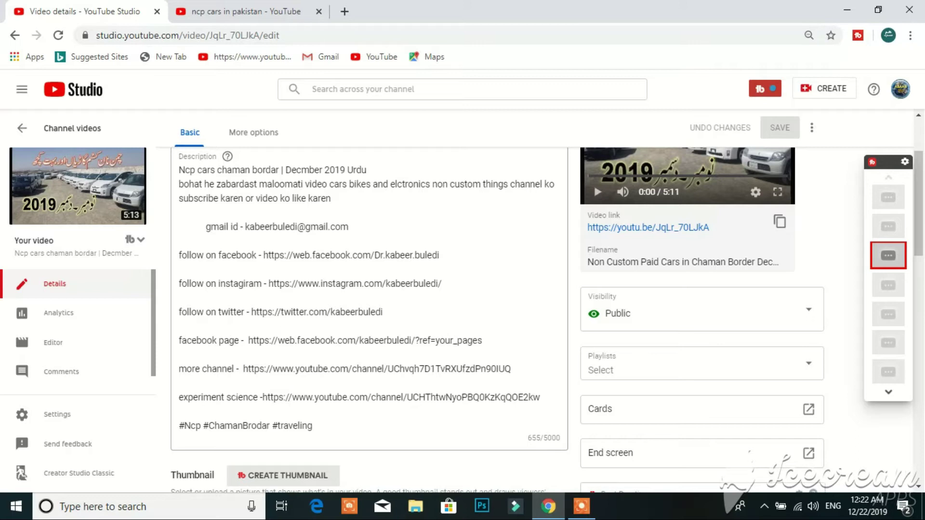
left_click(204, 426)
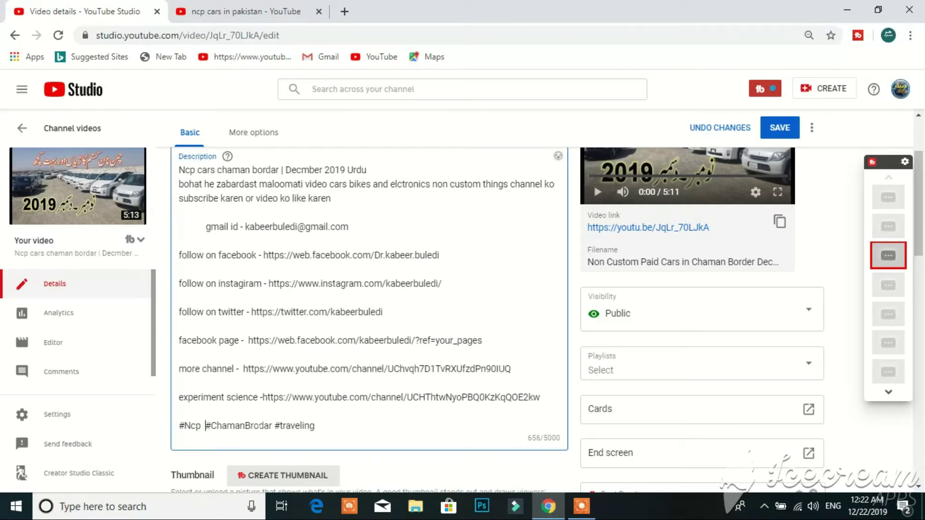
left_click(272, 426)
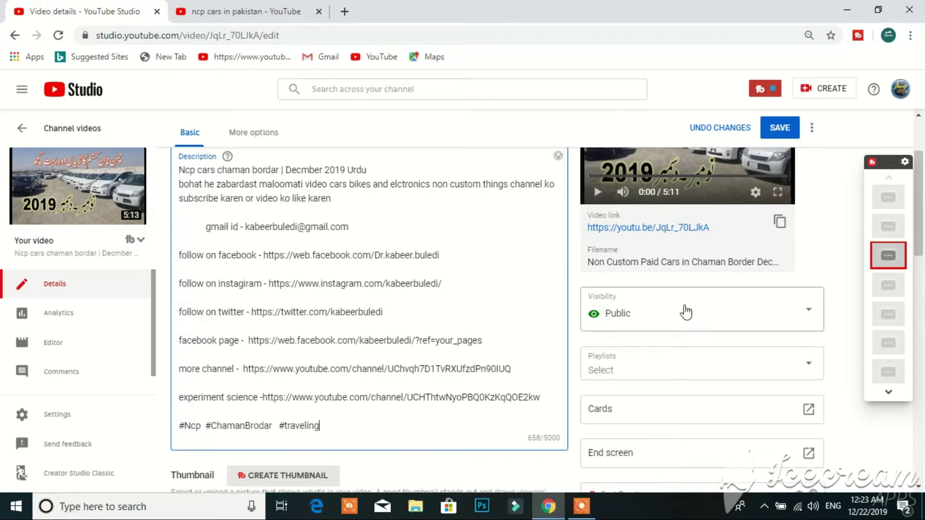
Step: Remove the video tags gilgit baltistan, justuju ka safar, travel to costa rica, travel to switzerland, travel to saudi and travel to saudi arabia spider tv
left_click_drag(922, 219, 924, 264)
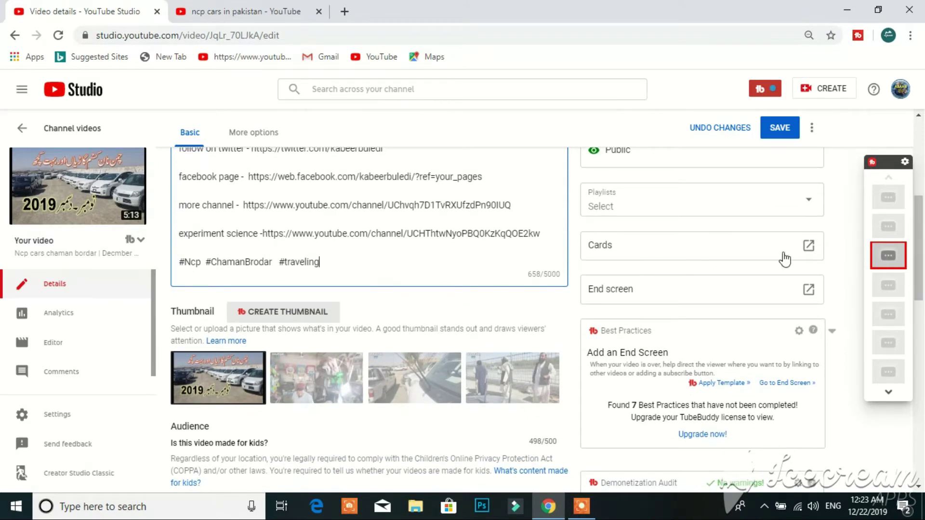
left_click_drag(922, 218, 915, 323)
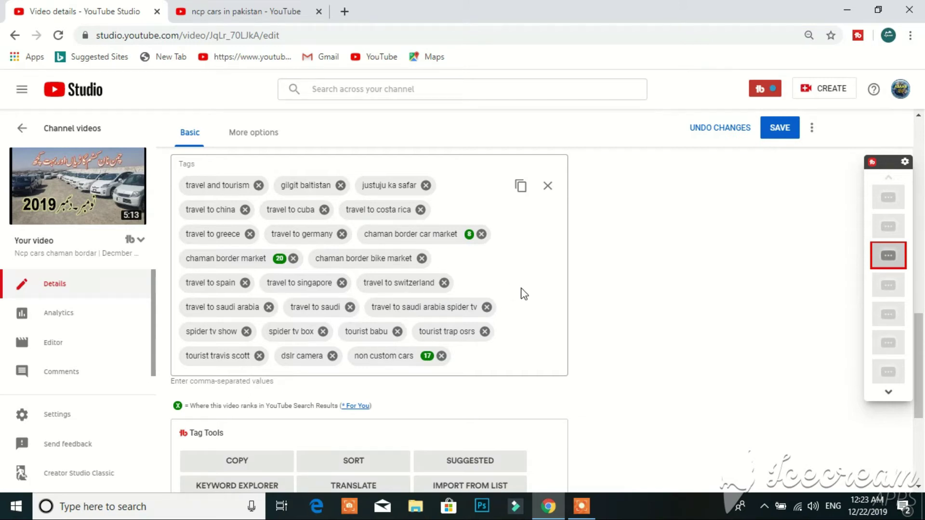
left_click(340, 185)
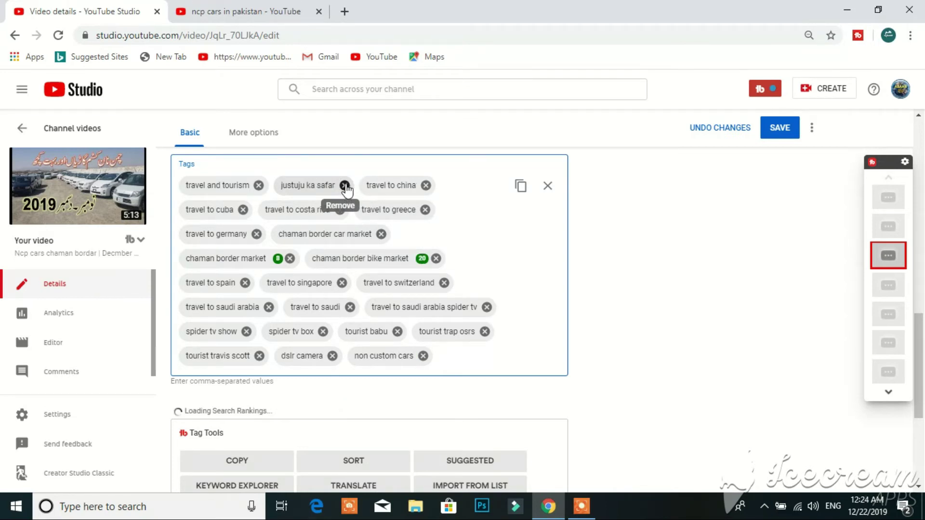
left_click(344, 185)
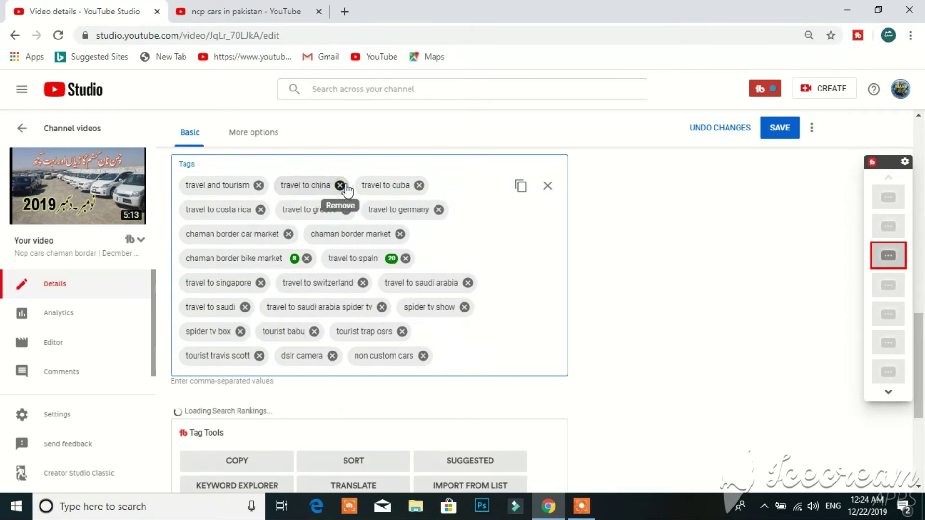
left_click(261, 209)
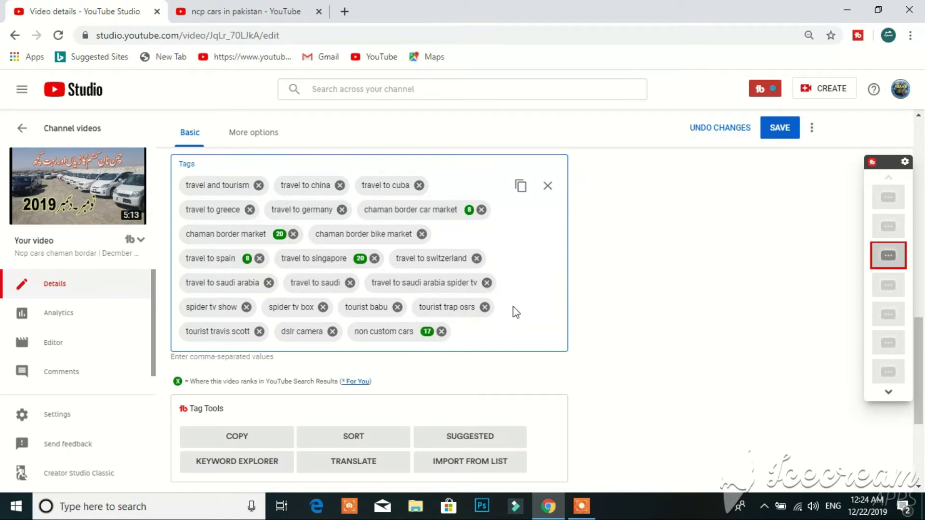
left_click(476, 259)
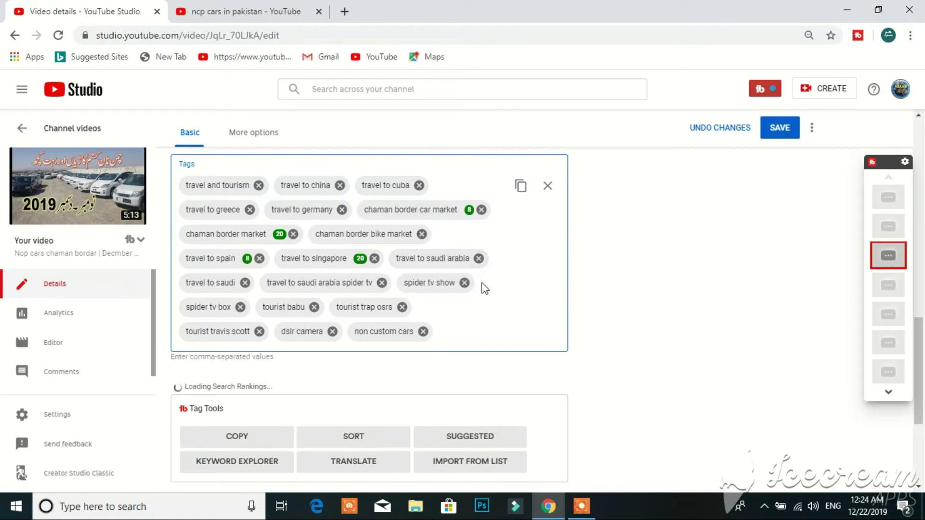
left_click(245, 284)
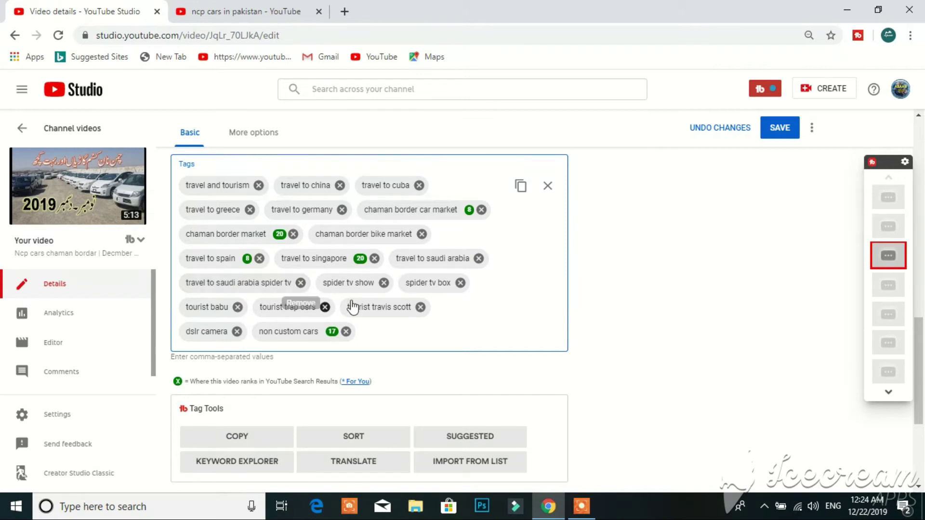
left_click(301, 283)
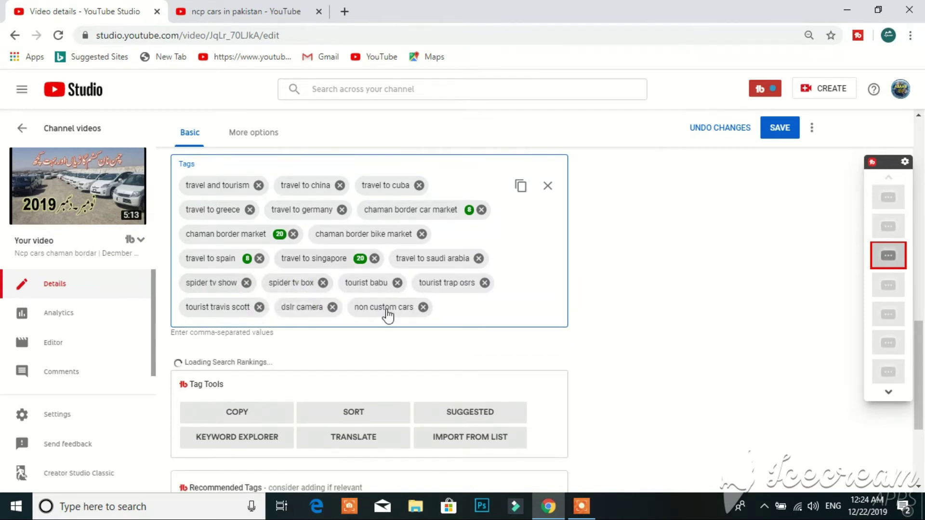
Step: Look up related terms for "NCP cars in pakistan" and add tags ncp cars in pakistan 2019, how to register ncp cars in pakistan, ncp cars in swat pakistan
left_click(473, 305)
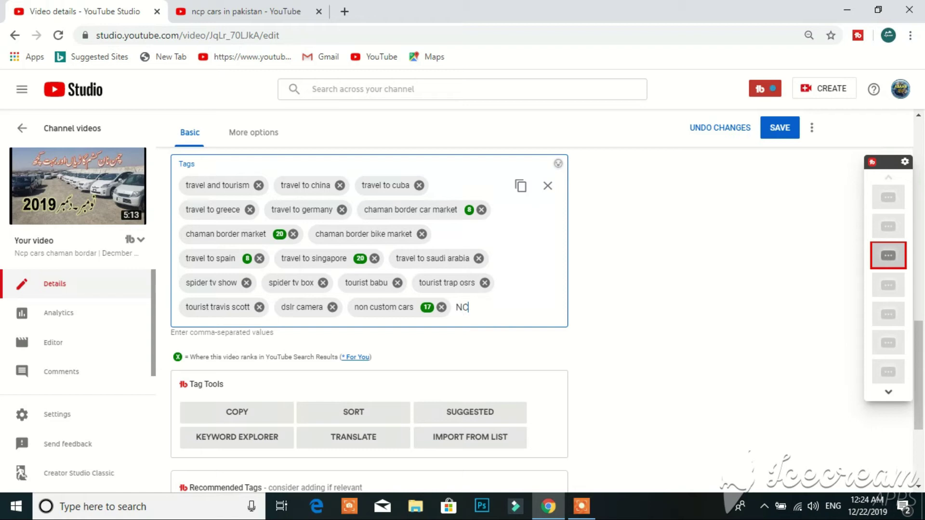
type("NCP cars")
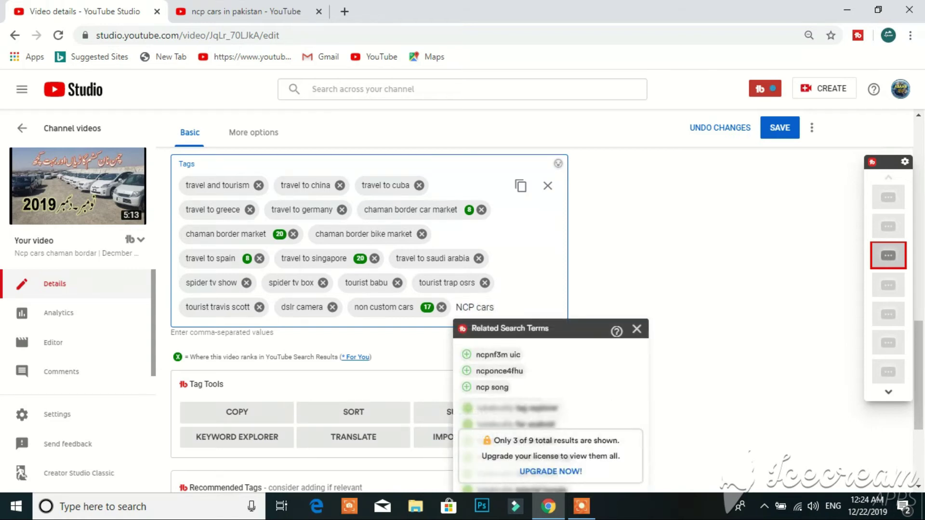
type(" in pak")
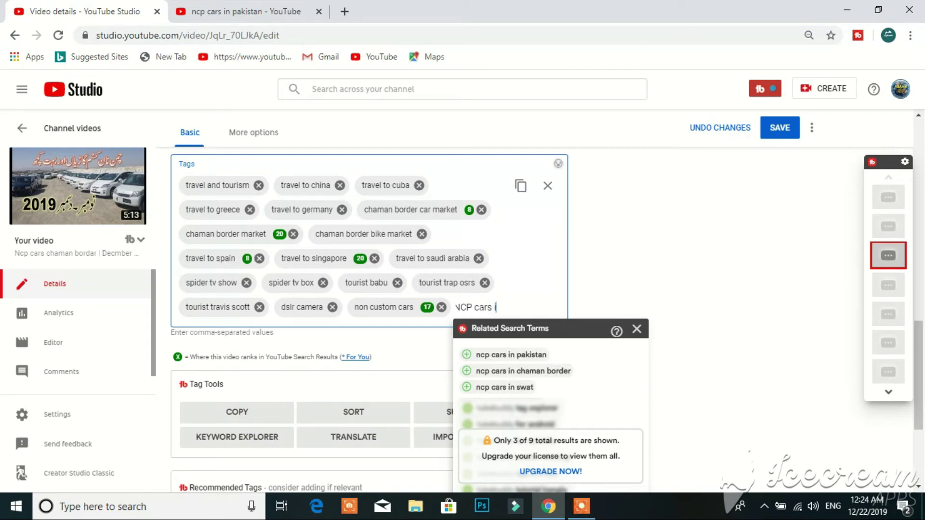
type("istan")
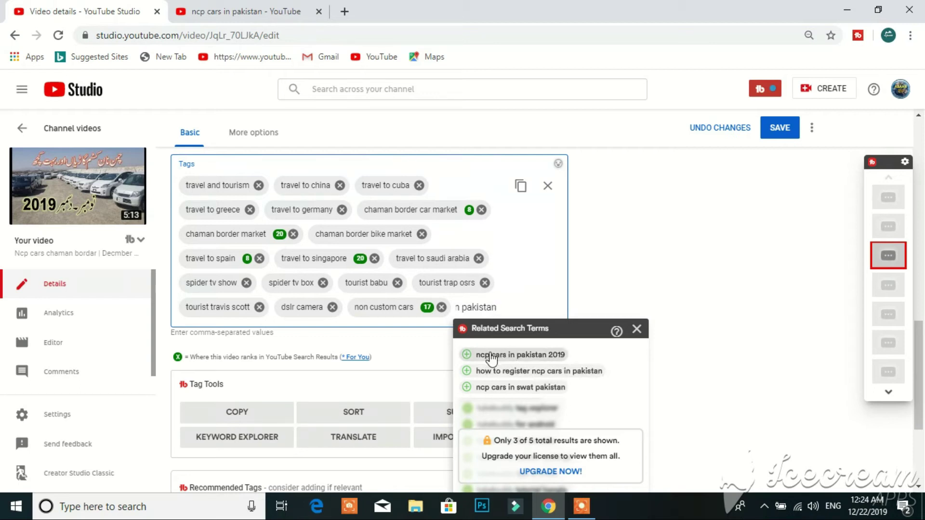
left_click(549, 356)
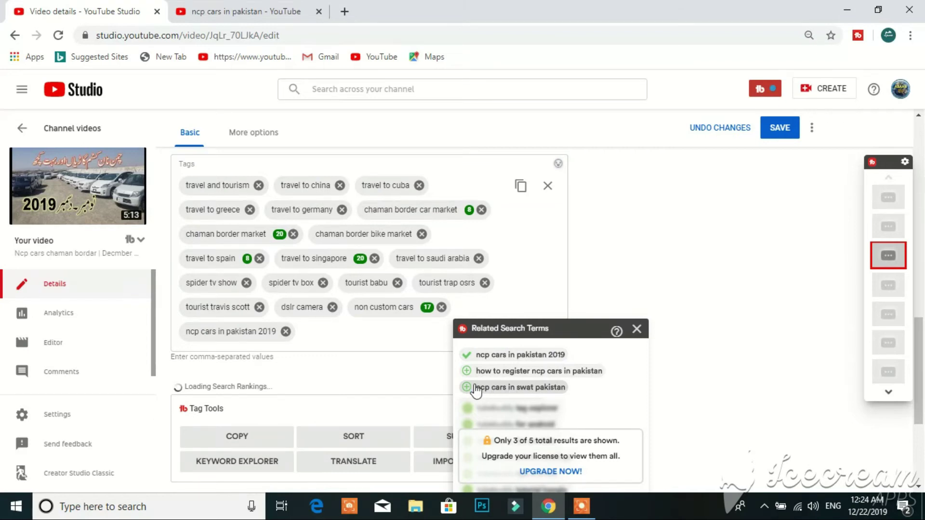
left_click(578, 372)
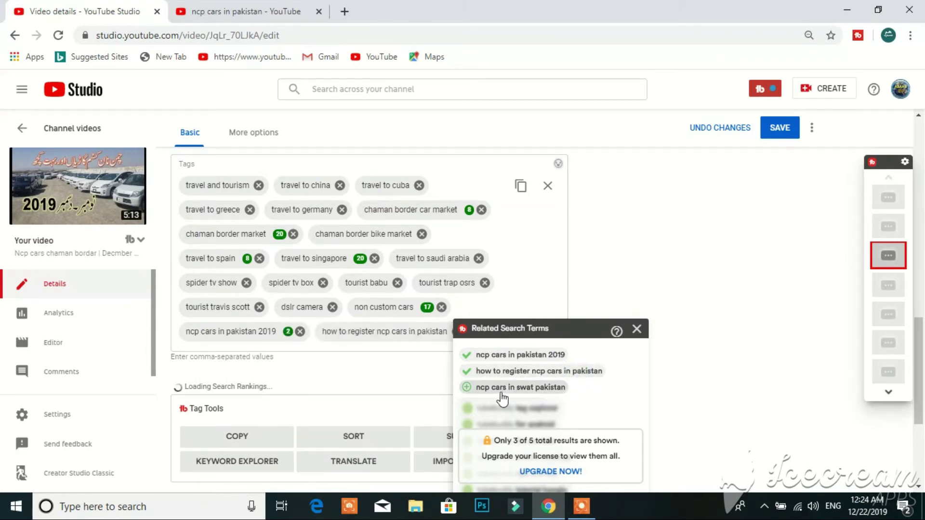
left_click(542, 390)
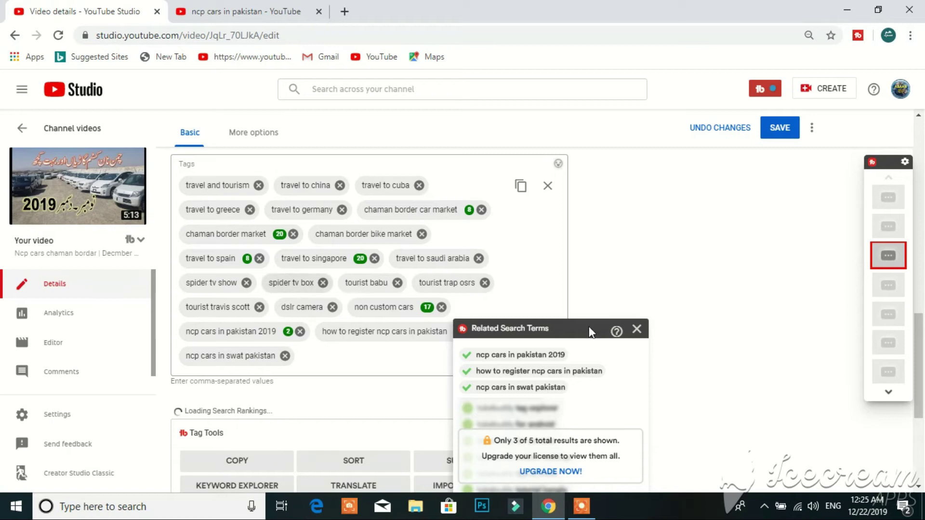
left_click(636, 330)
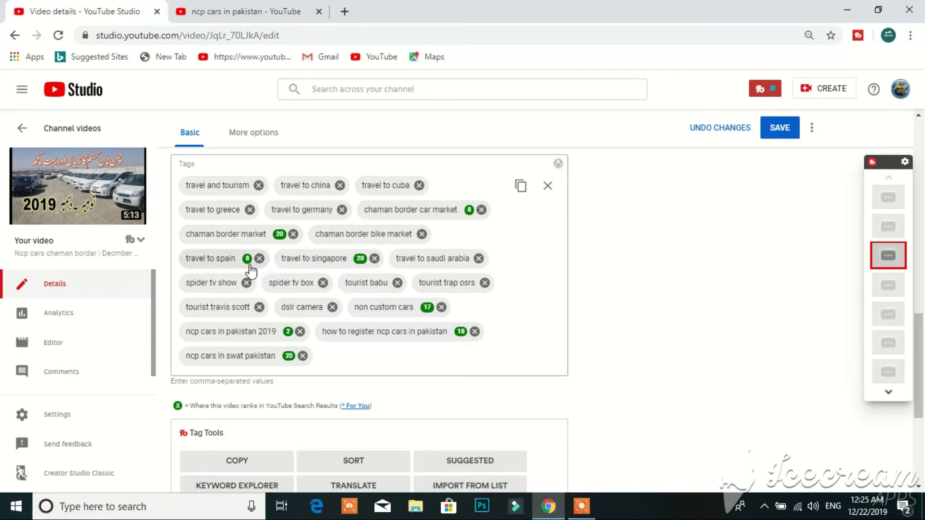
Step: Remove the tags travel to germany, travel to cuba and travel to china from the video
mouse_move(248, 260)
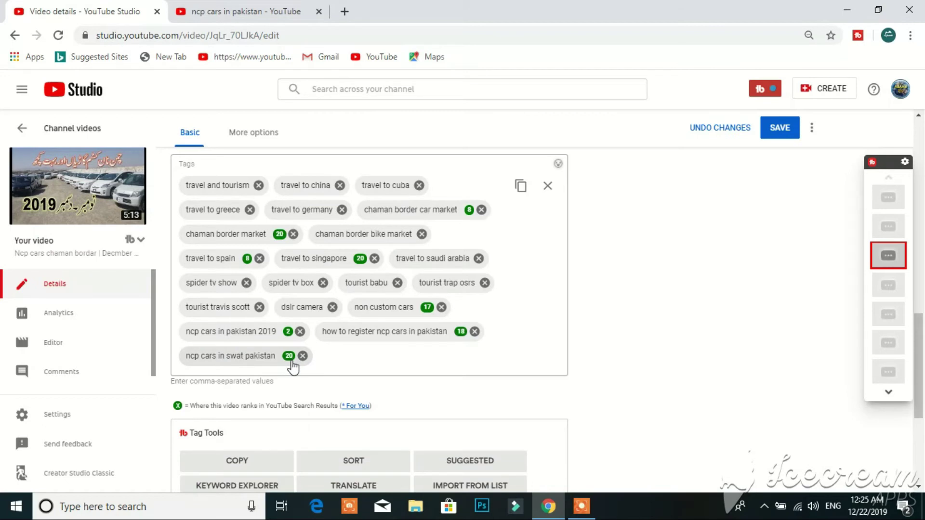
left_click(341, 209)
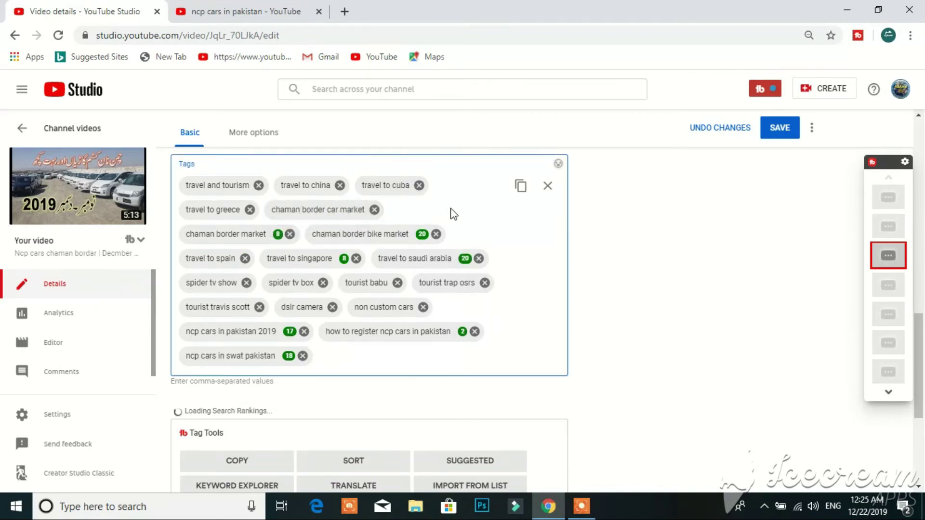
left_click(419, 185)
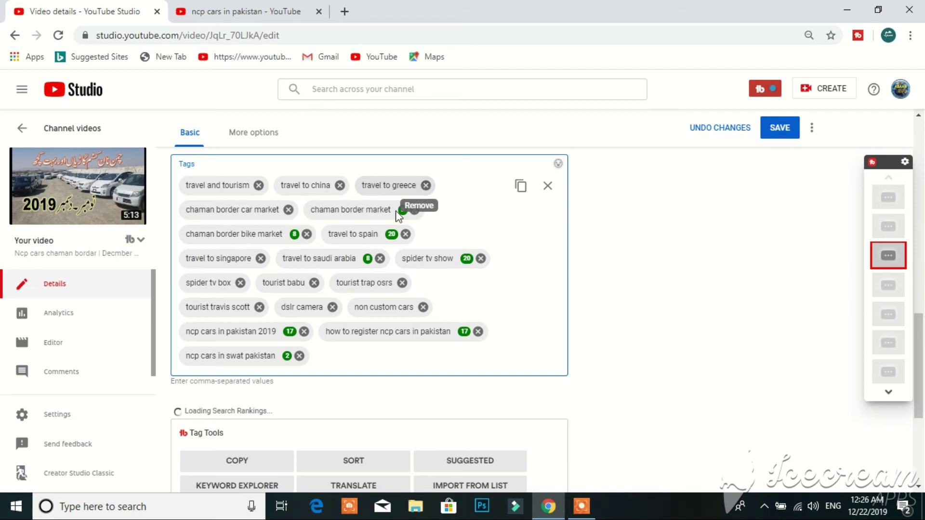
left_click(340, 186)
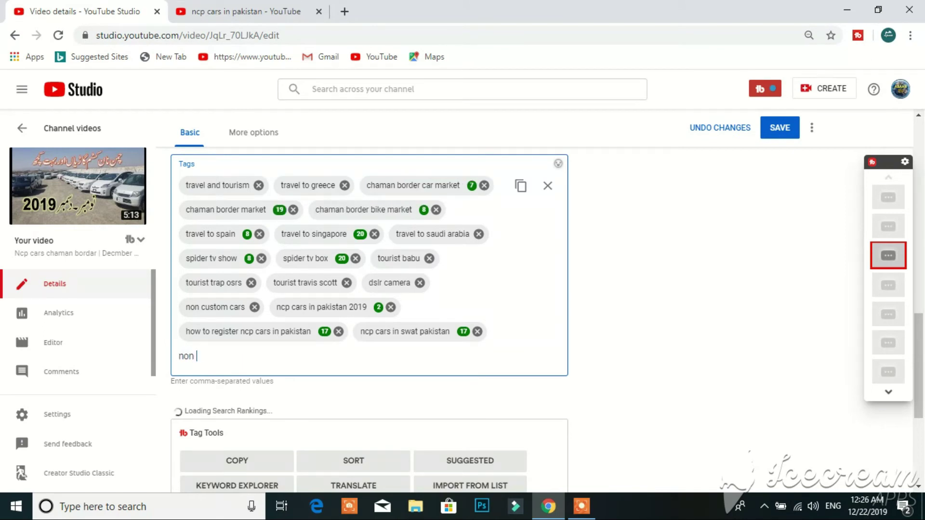
Step: Add the tags non custom paid, non custom paid cars in pakistan and non custom paid bikes in pakistan
type("o")
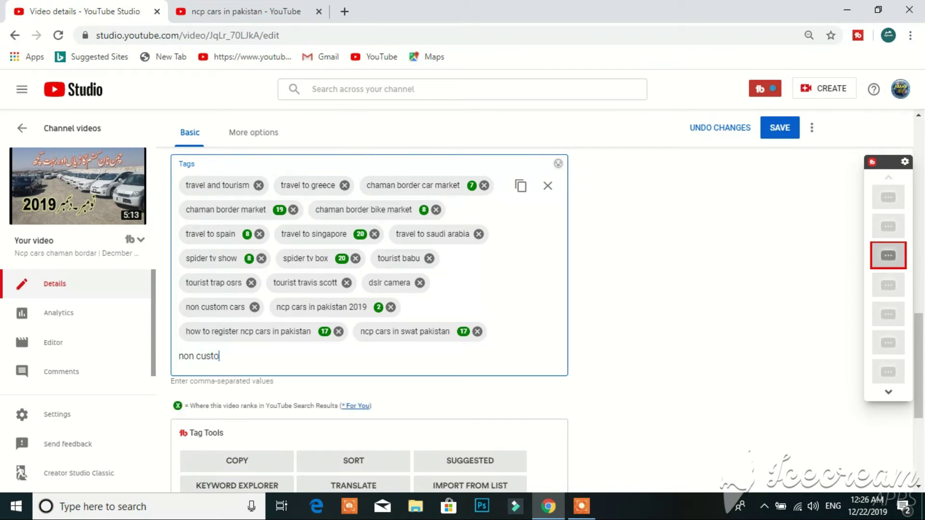
type("m paid")
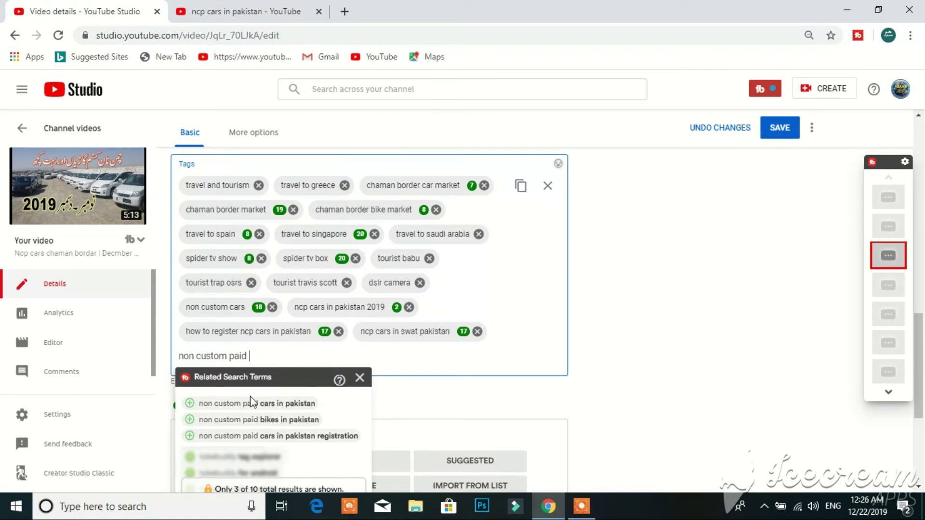
left_click(266, 408)
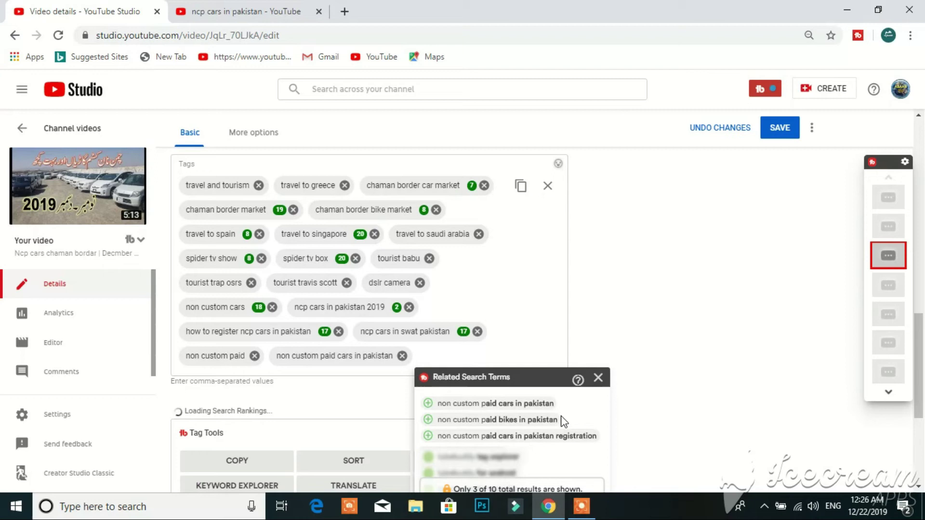
left_click(539, 426)
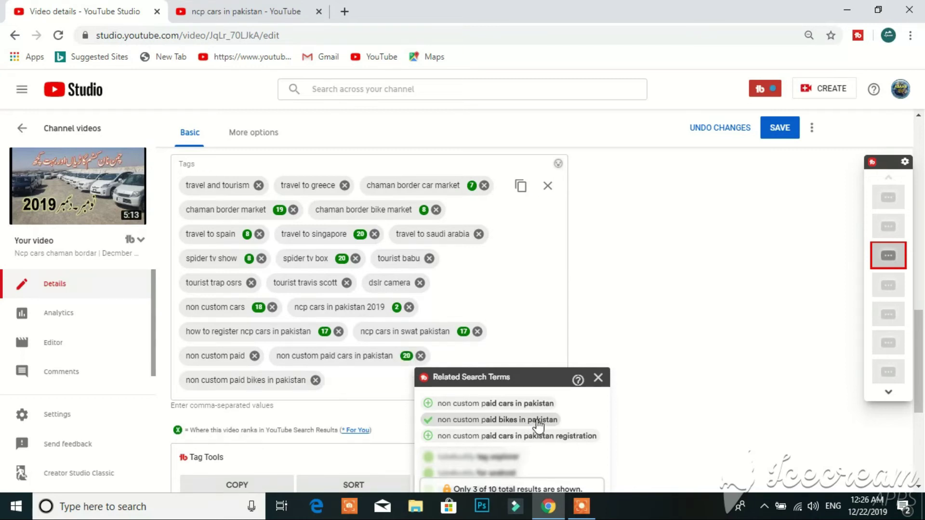
left_click(532, 355)
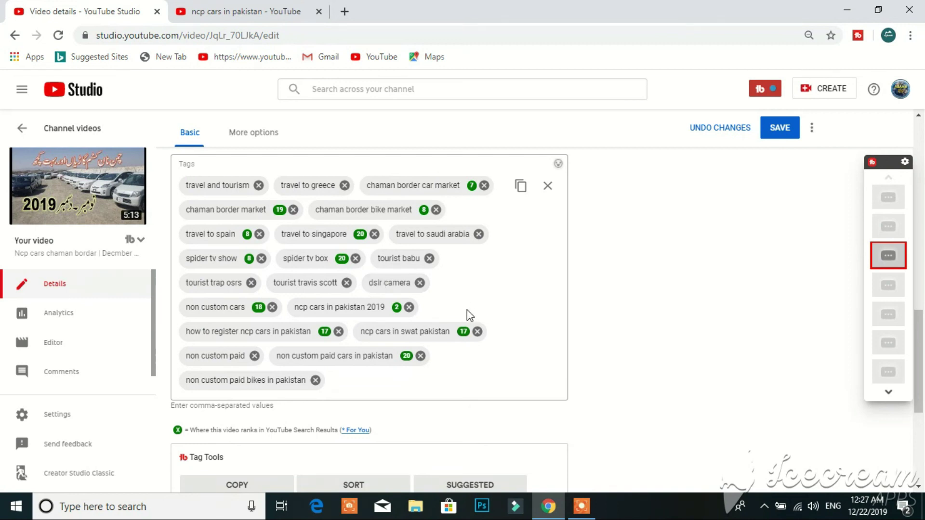
Step: Review the updated tag list and save the changes to the video's details
scroll(522, 279, "down", 1)
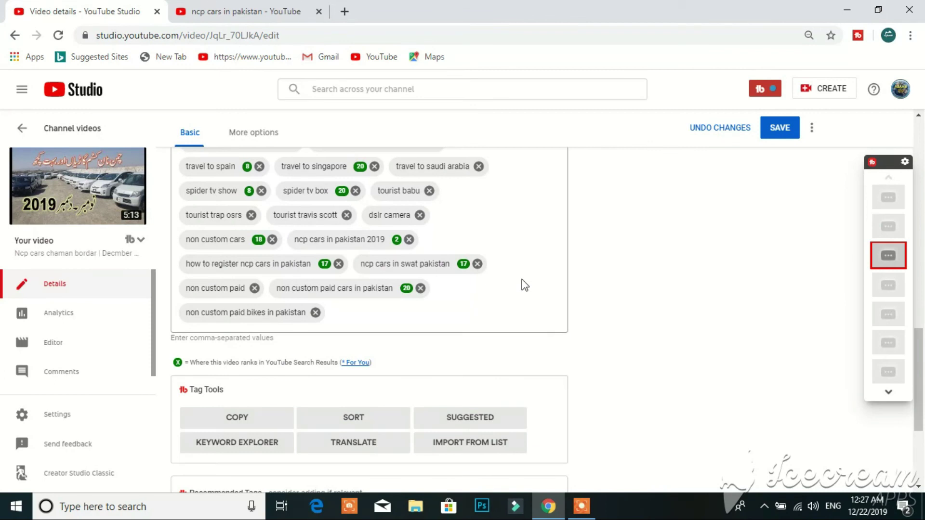
scroll(524, 285, "up", 3)
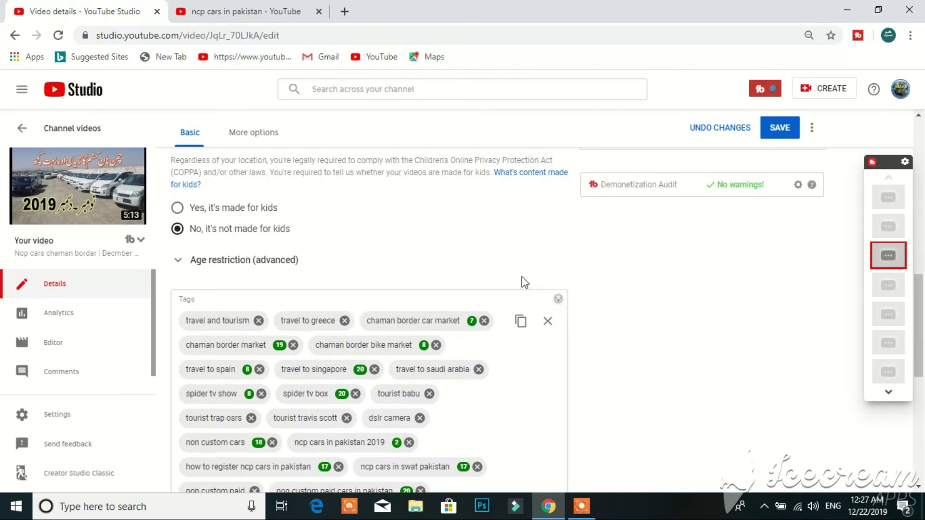
scroll(524, 282, "down", 5)
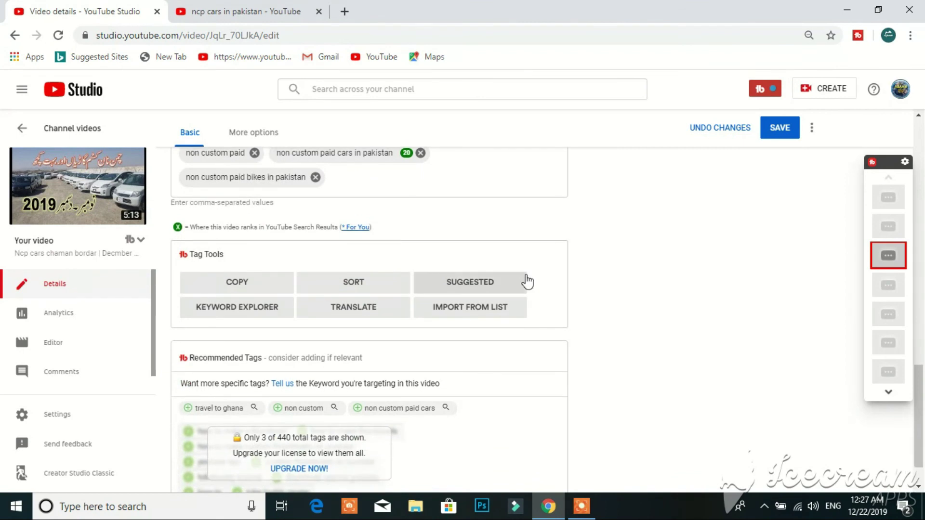
scroll(526, 281, "up", 2)
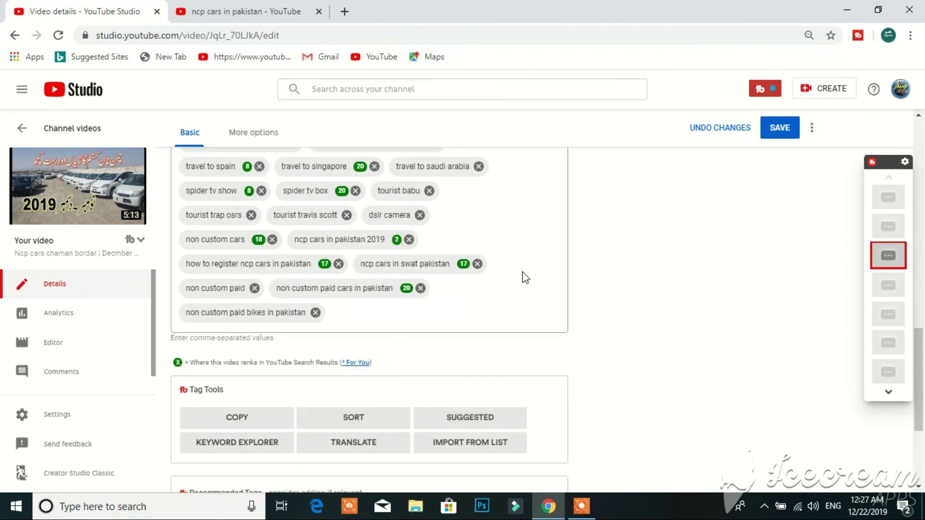
scroll(570, 284, "up", 3)
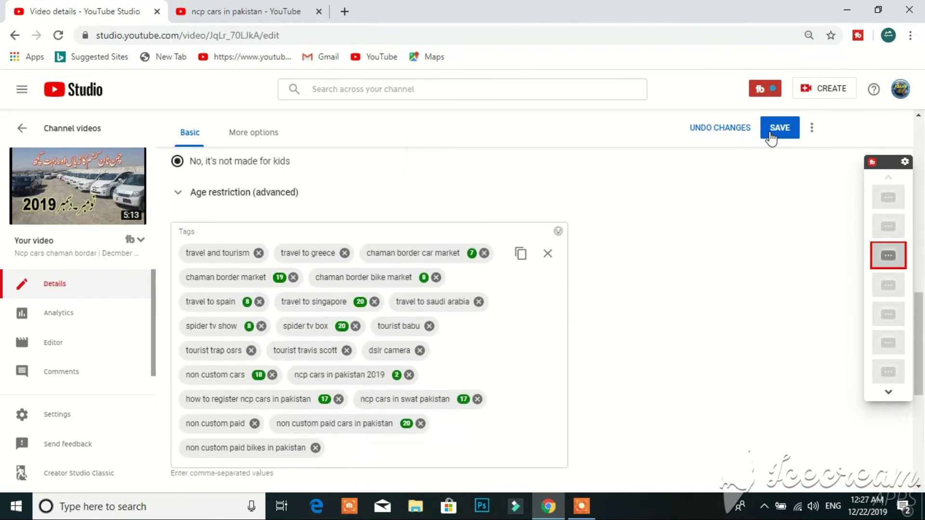
left_click(777, 129)
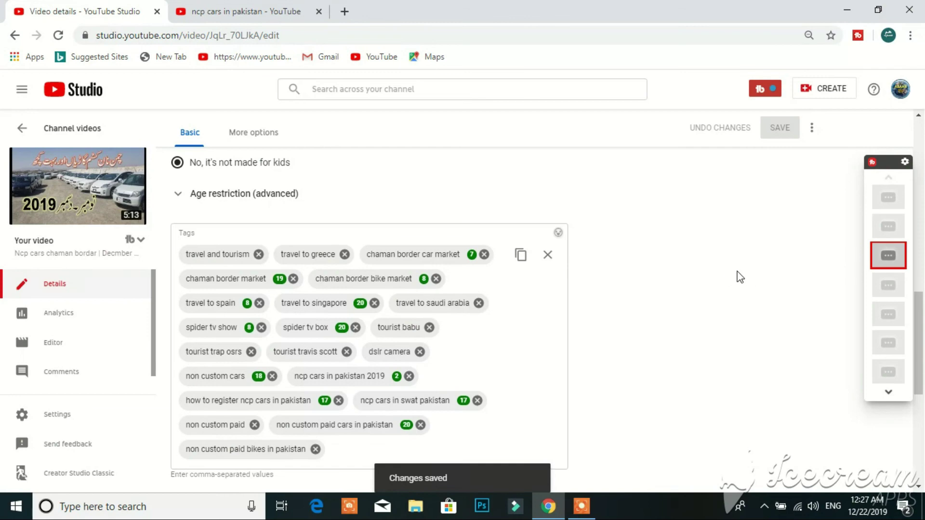
scroll(738, 276, "up", 6)
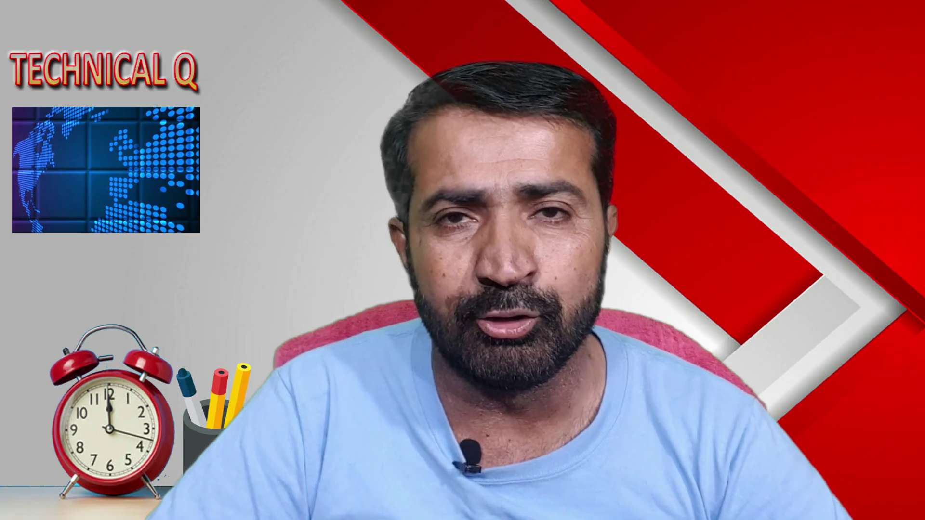